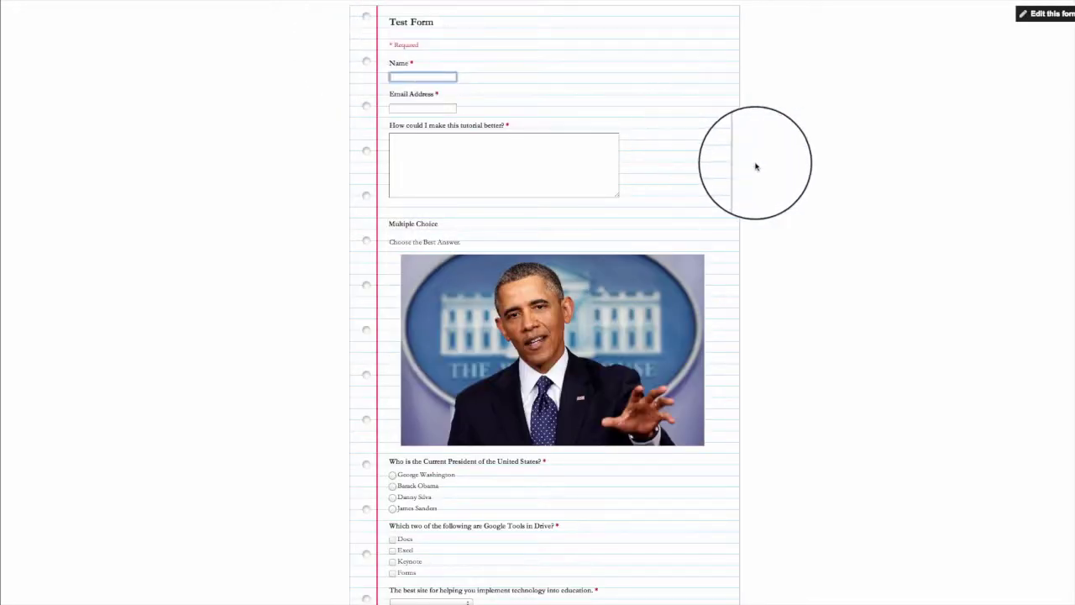
Answer every question on the live Test Form, starting with Name, and submit the test response
scroll(741, 162, "down", 6)
scroll(741, 161, "up", 6)
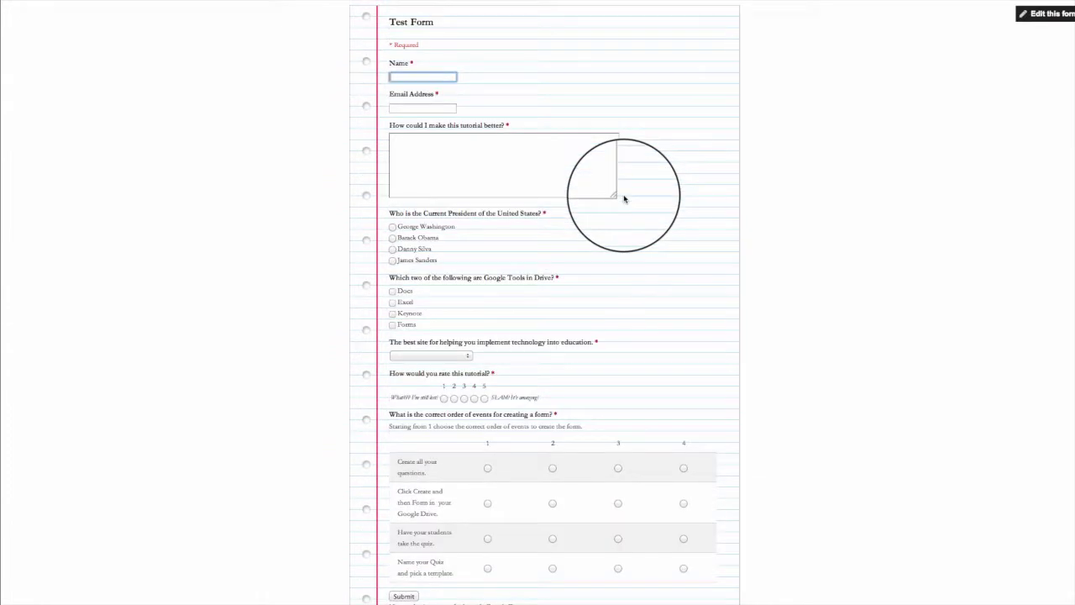
scroll(504, 126, "down", 1)
scroll(370, 88, "up", 1)
left_click(423, 77)
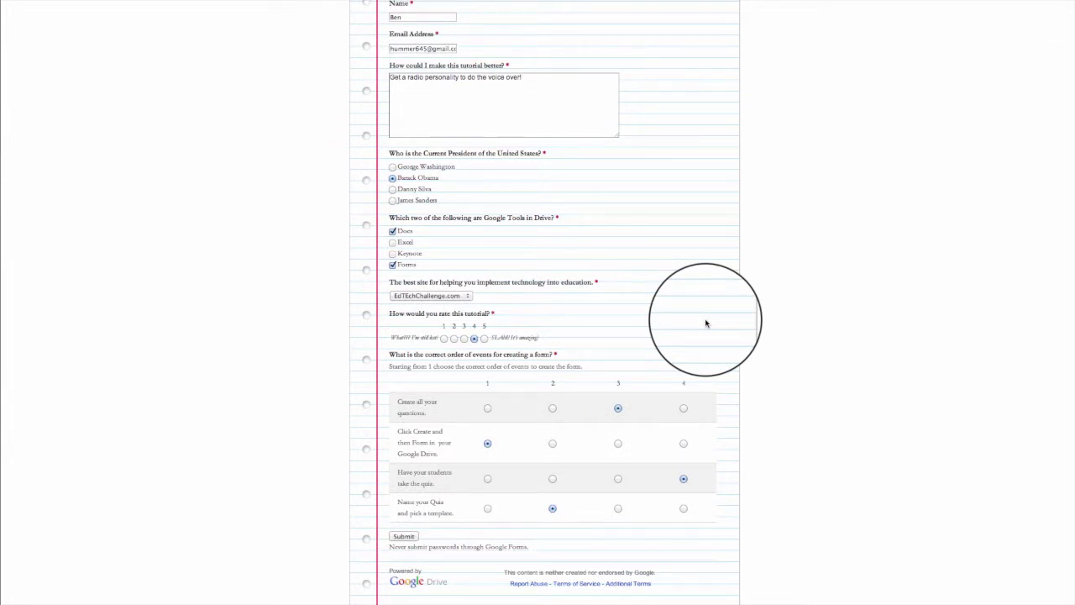
scroll(705, 324, "up", 1)
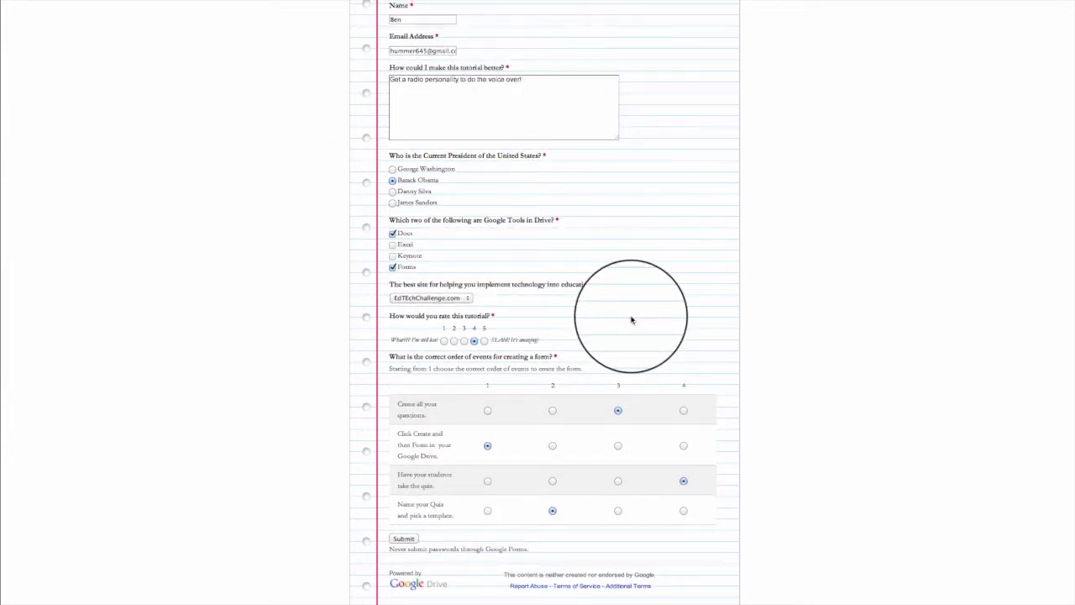
left_click(408, 540)
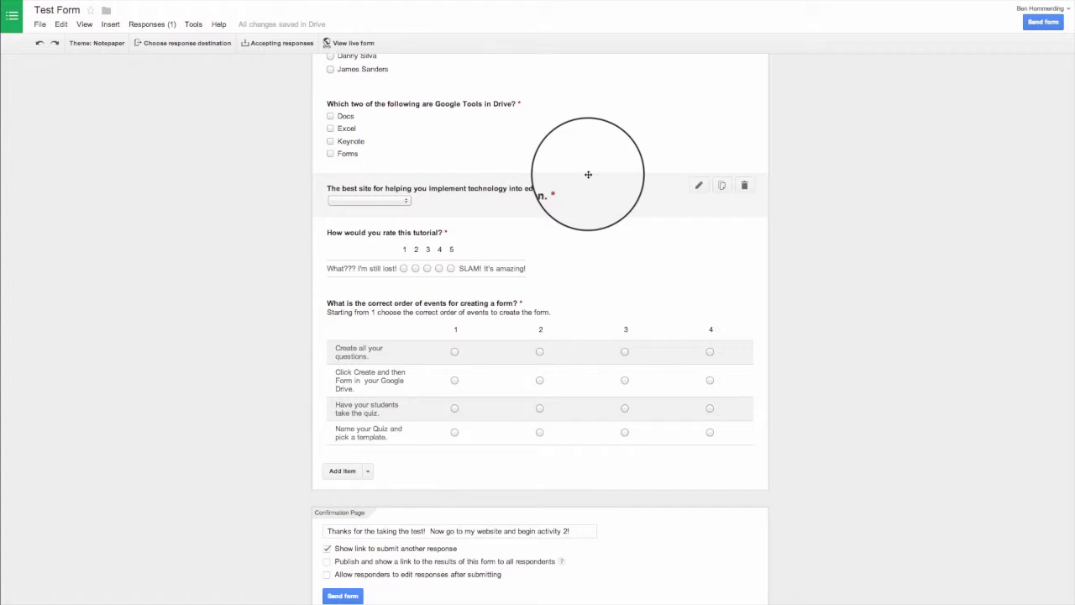
left_click(349, 42)
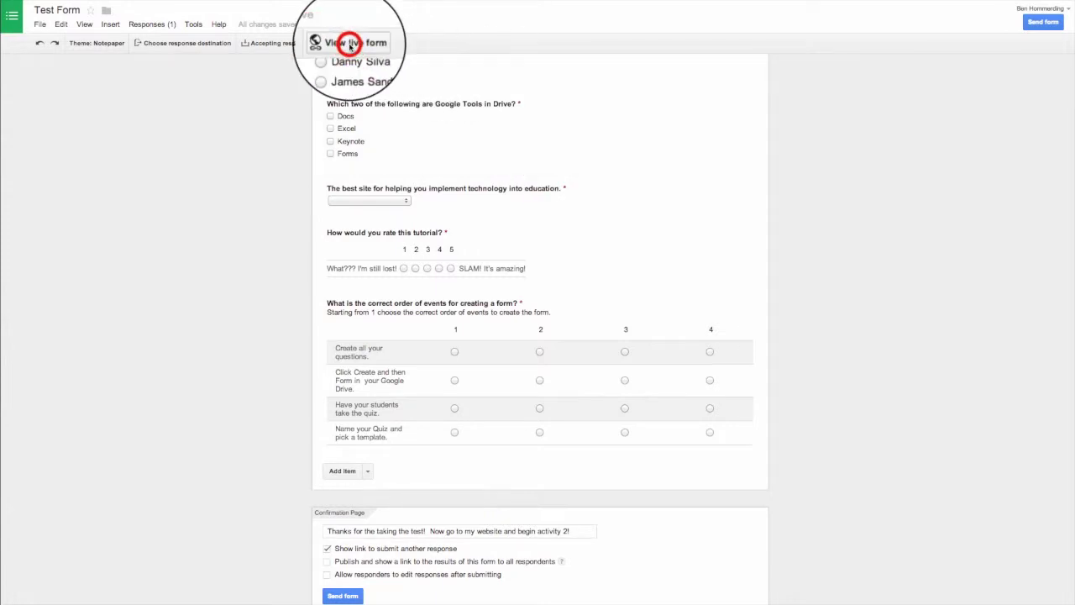
scroll(625, 200, "down", 2)
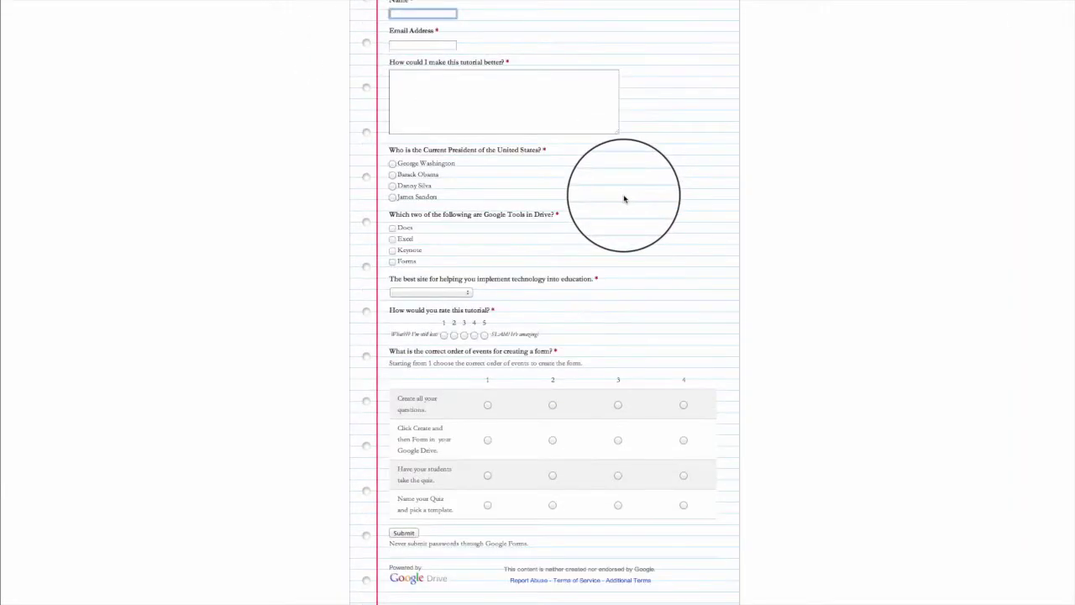
scroll(624, 199, "up", 2)
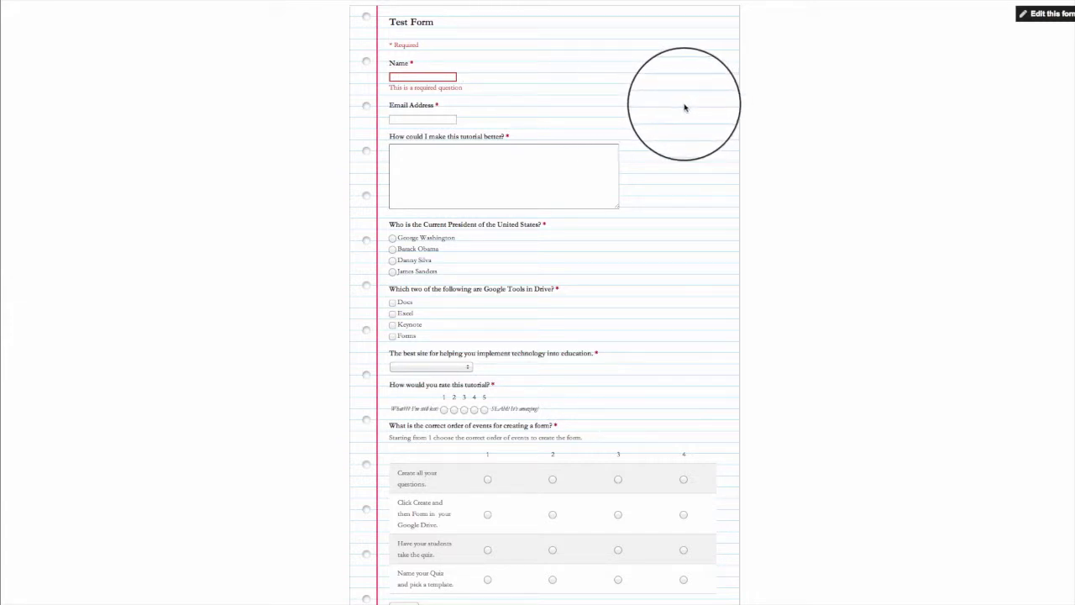
scroll(684, 107, "down", 2)
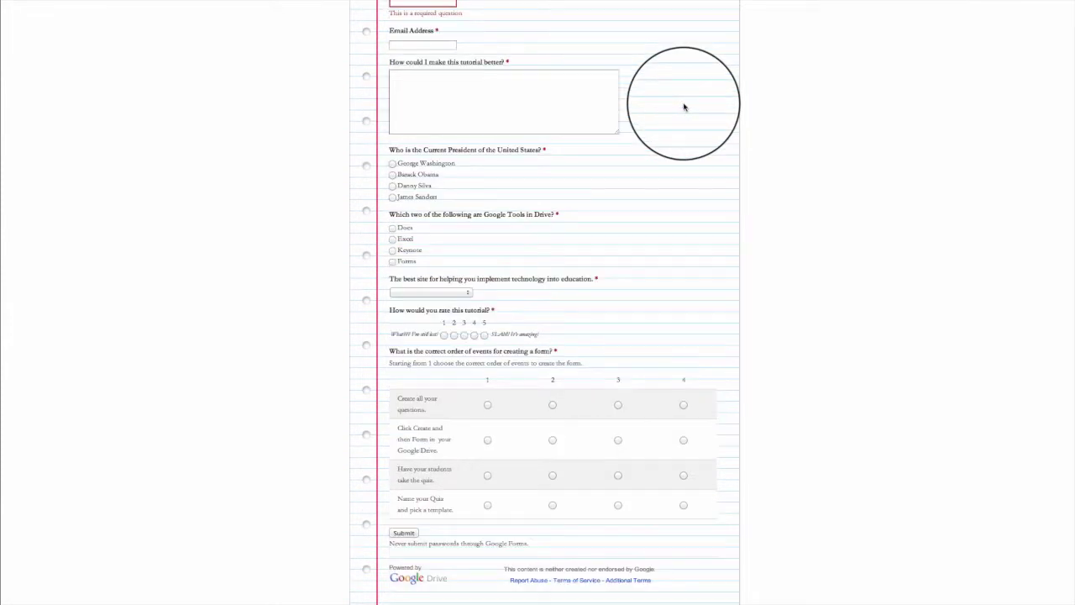
scroll(685, 107, "up", 2)
scroll(764, 106, "down", 2)
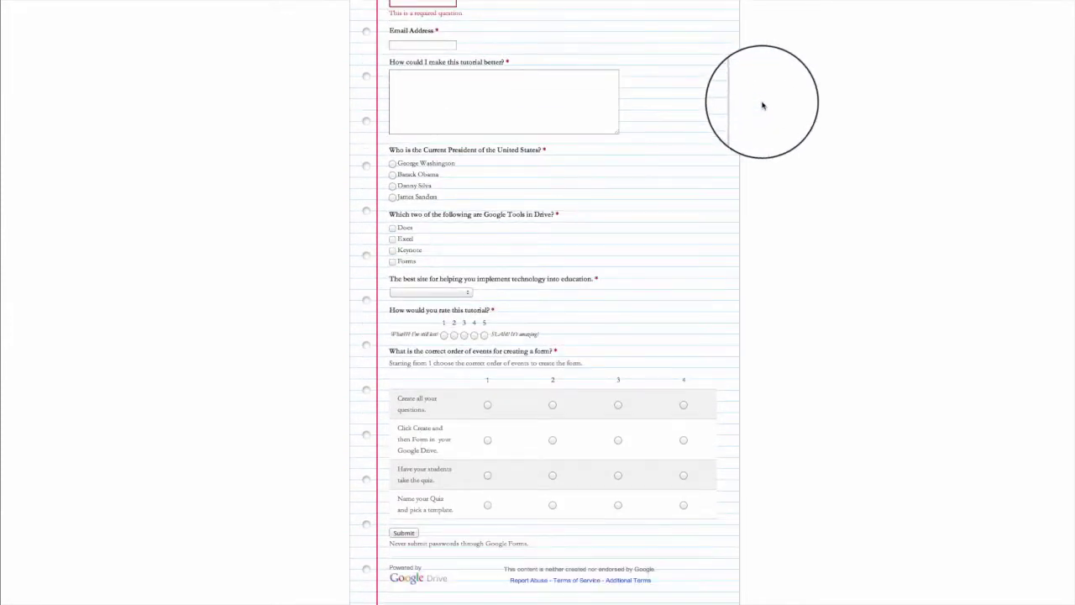
scroll(764, 106, "up", 2)
scroll(760, 106, "down", 2)
scroll(759, 106, "up", 2)
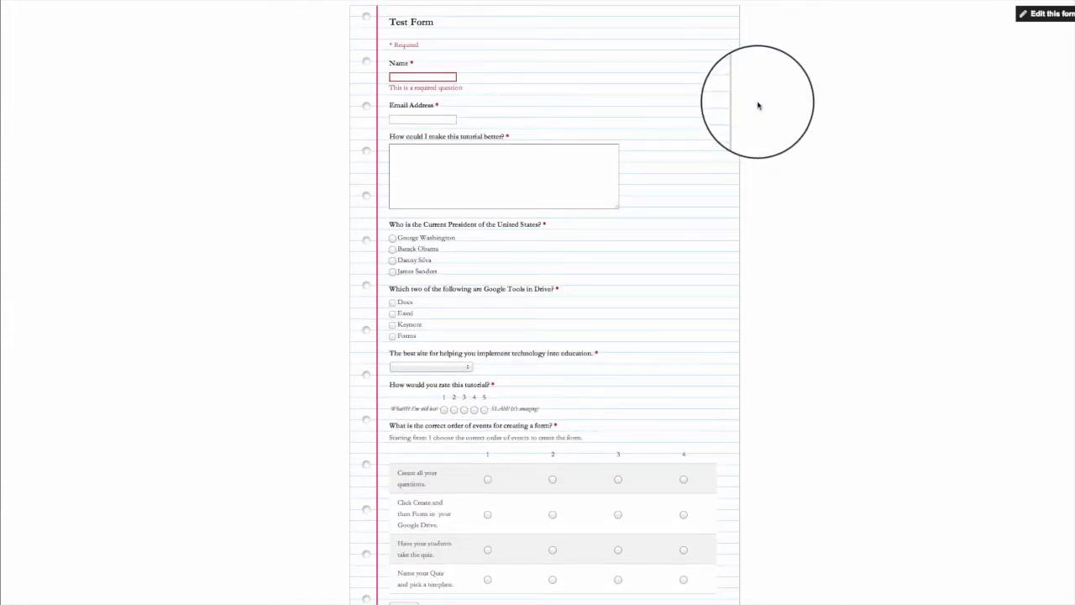
left_click(307, 0)
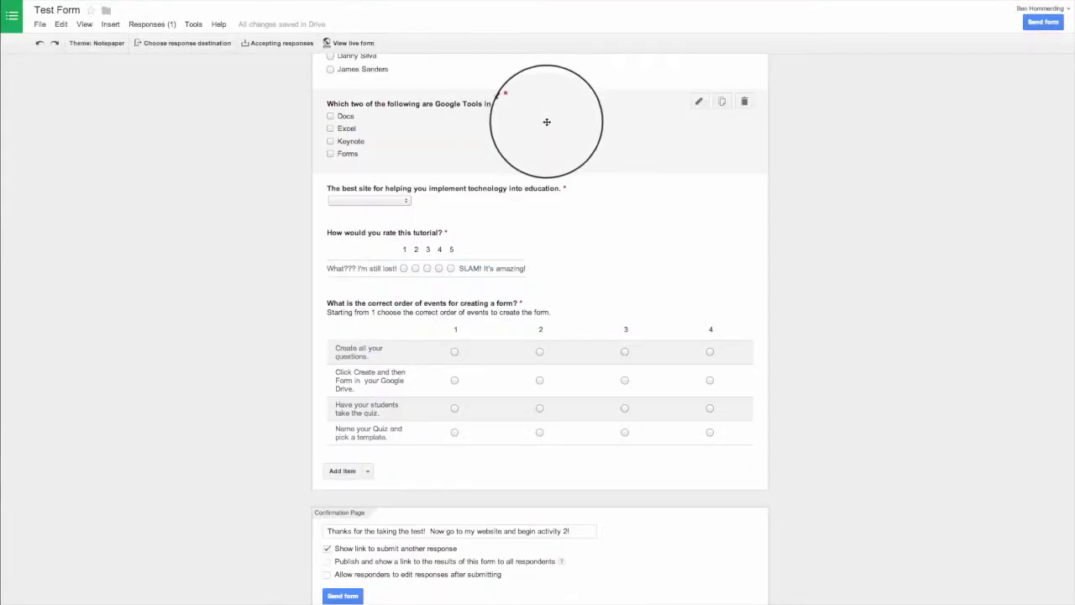
scroll(547, 120, "up", 5)
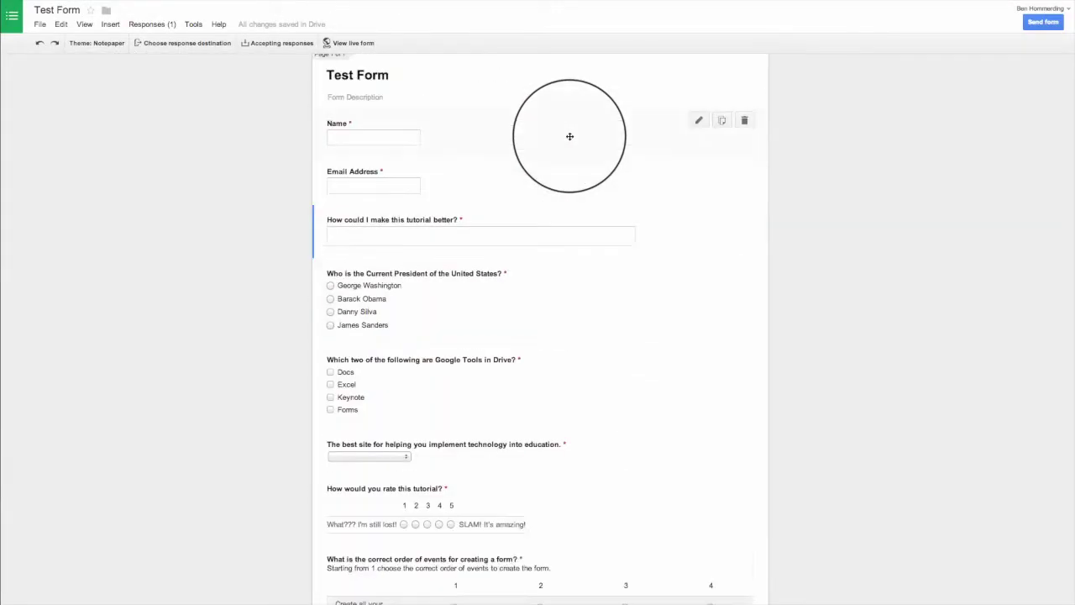
left_click(1042, 21)
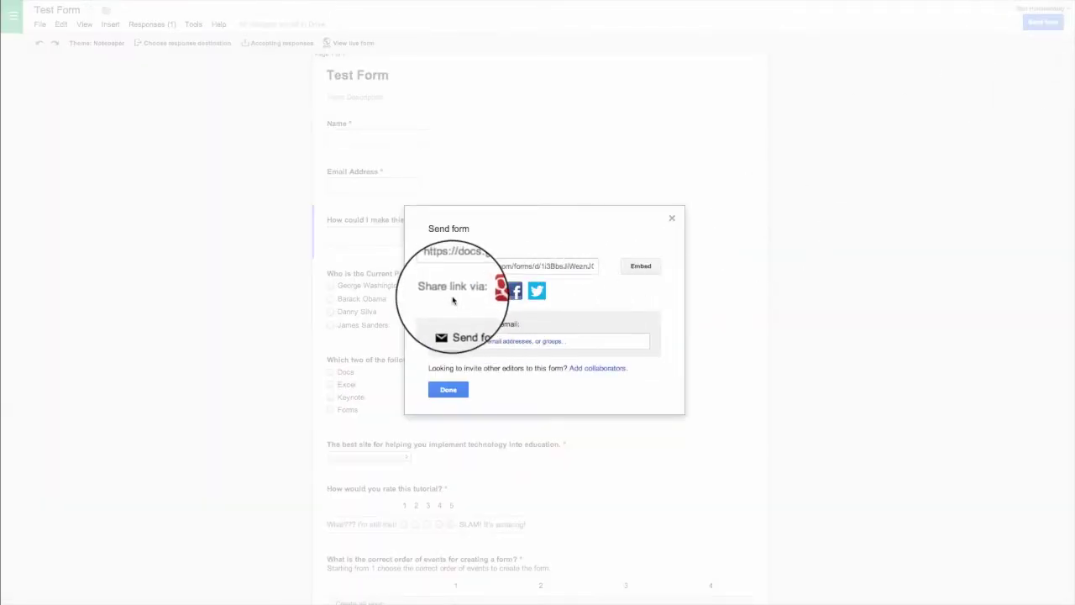
Copy the Test Form's share link, review the email and embed options, then close Send form
left_click(514, 267)
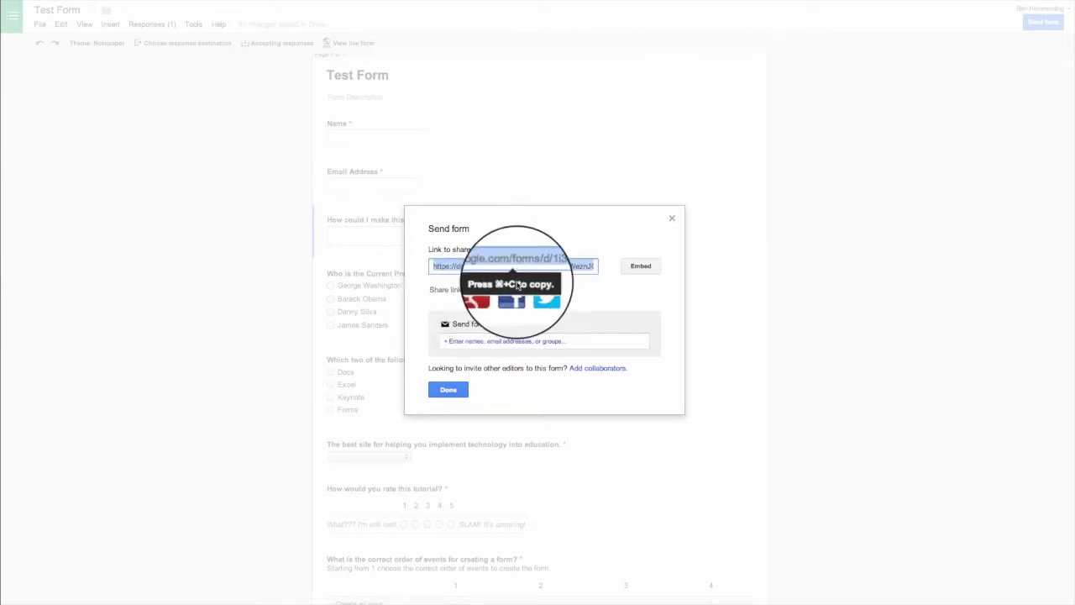
key("super+c")
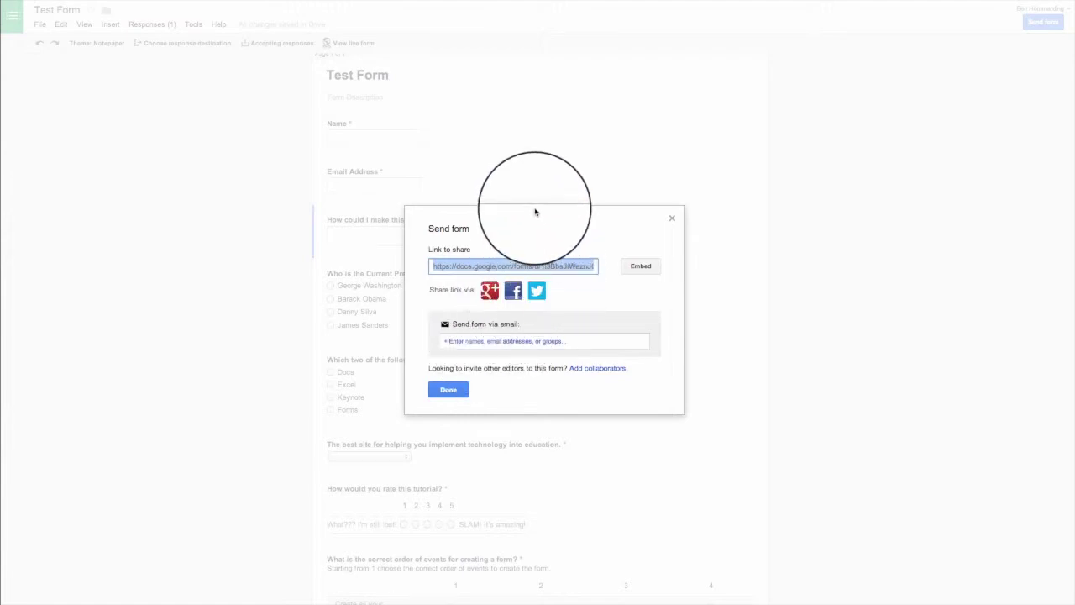
left_click(464, 341)
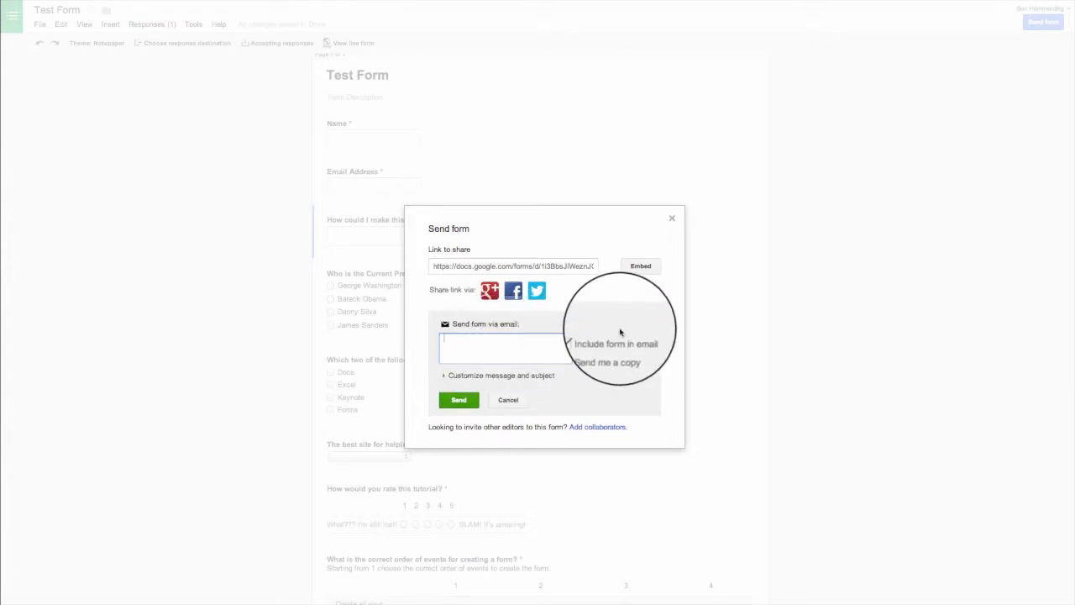
left_click(452, 376)
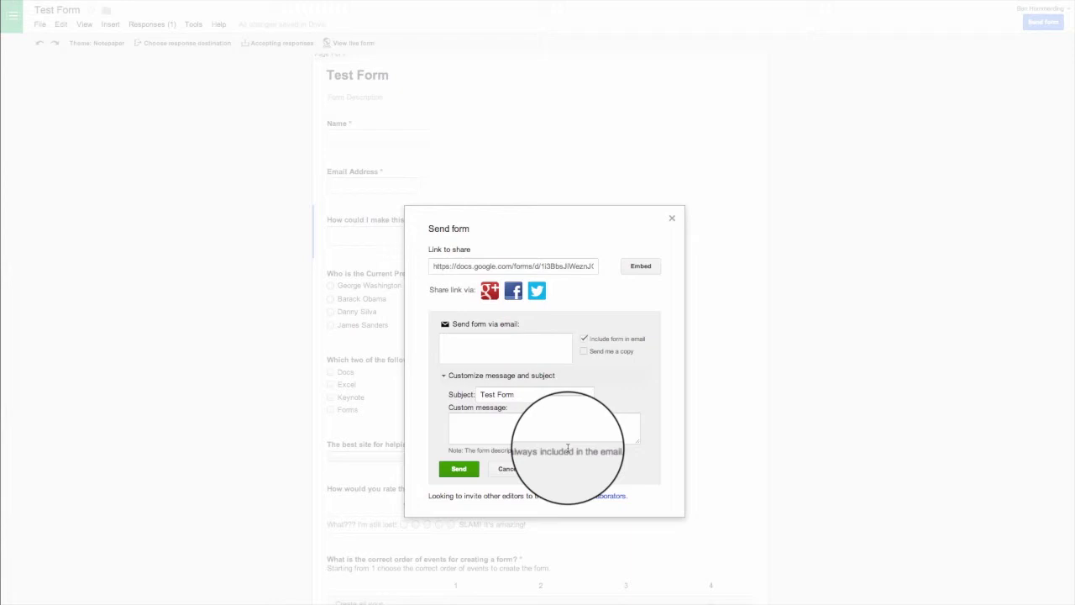
left_click(640, 267)
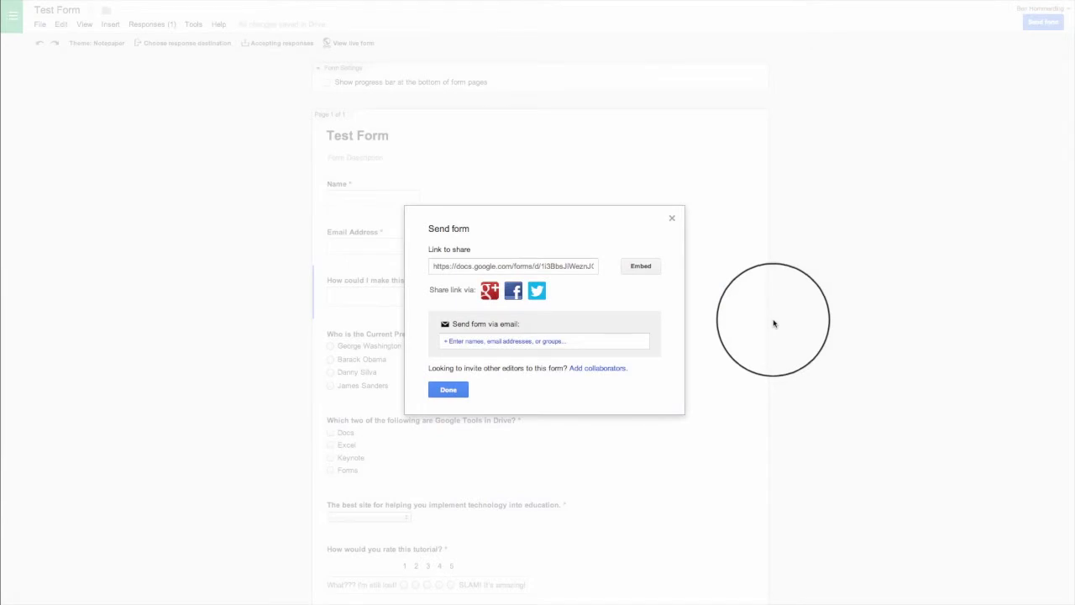
left_click(447, 389)
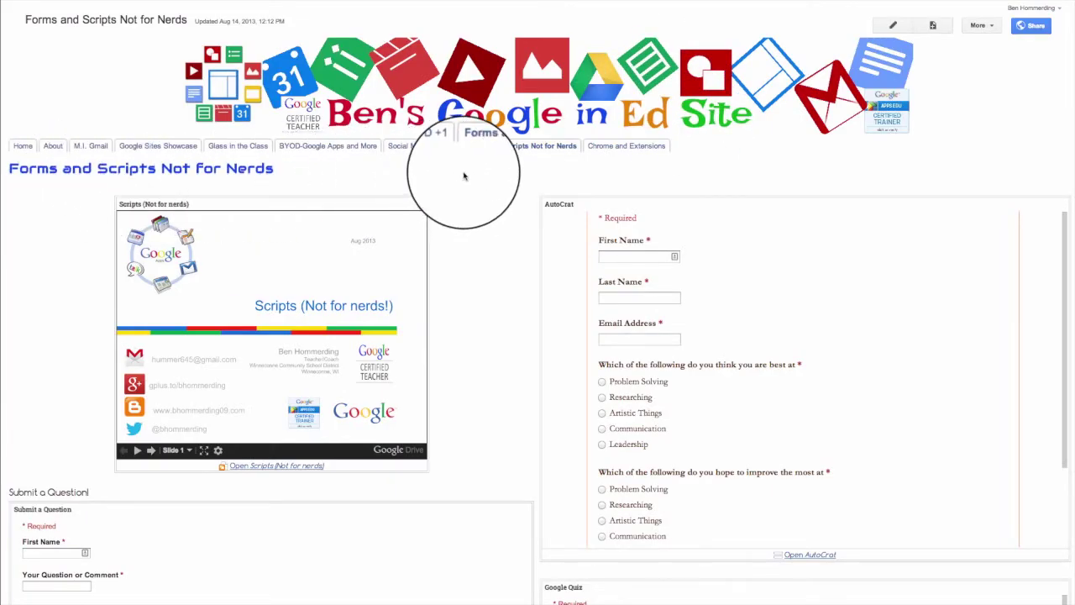
Review the embedded forms on the Forms and Scripts Not for Nerds page, then enter edit mode
scroll(478, 178, "down", 2)
scroll(705, 288, "down", 2)
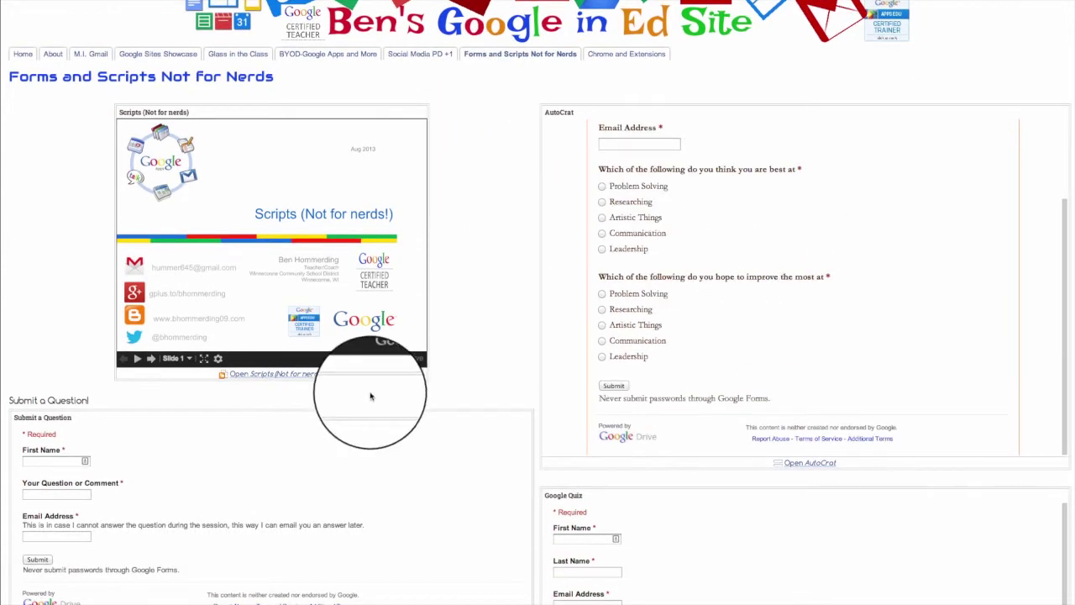
scroll(540, 261, "down", 5)
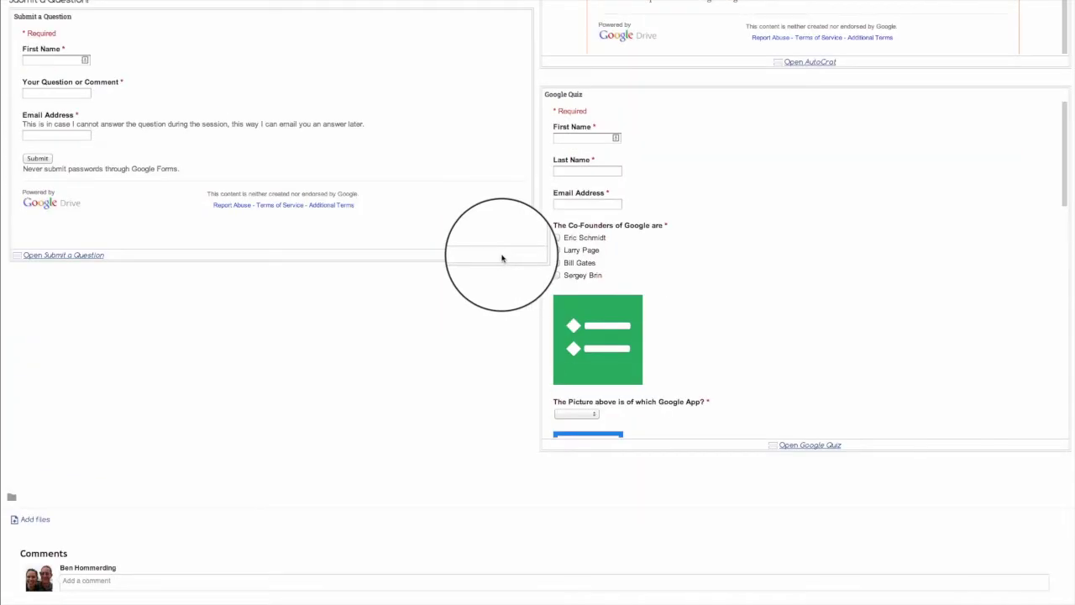
scroll(501, 259, "up", 6)
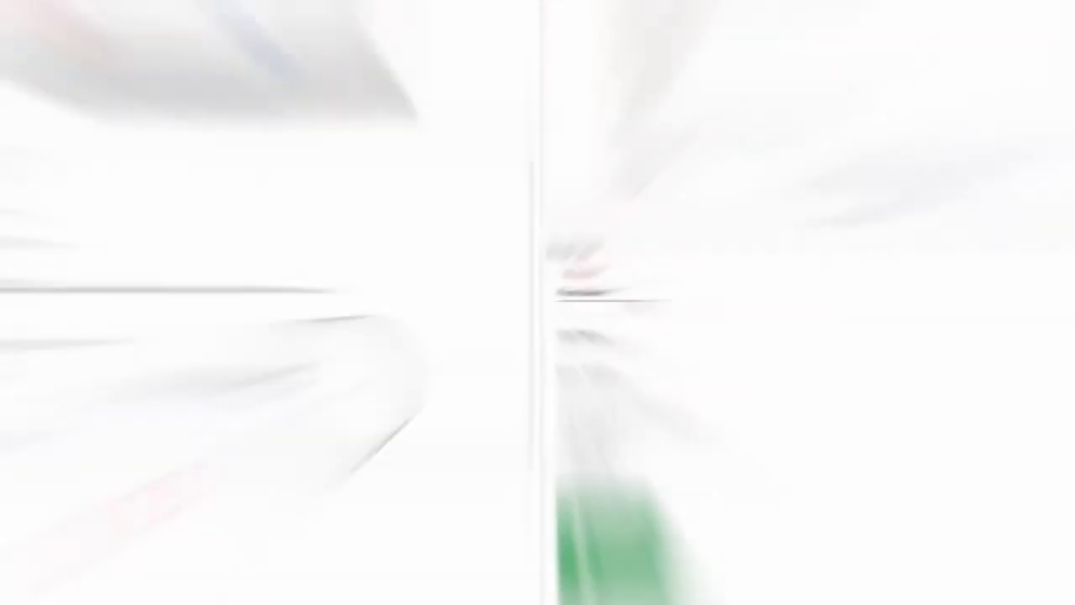
left_click(225, 461)
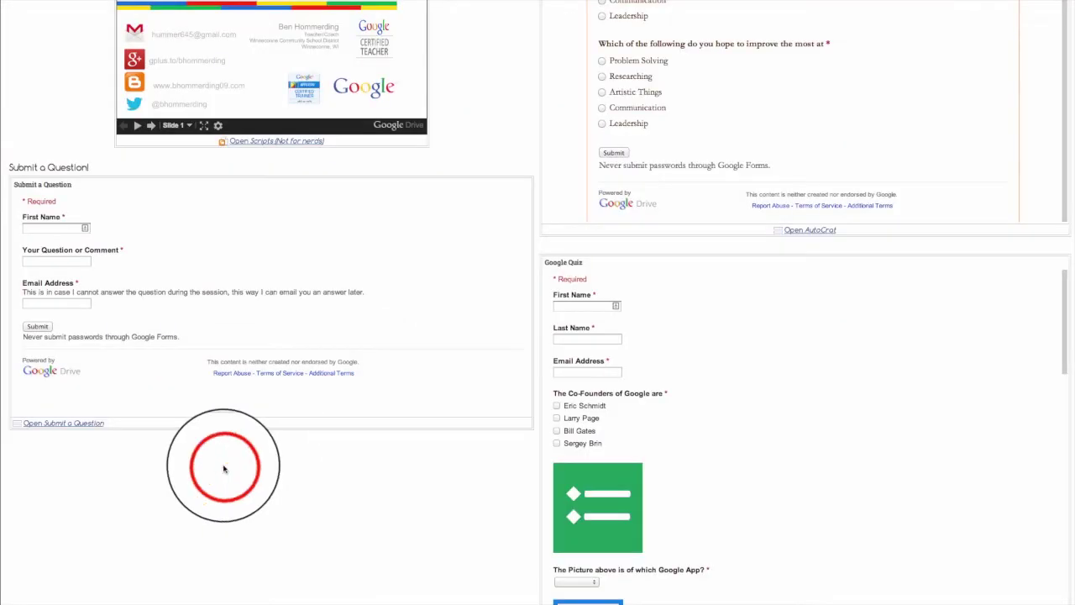
double_click(233, 448)
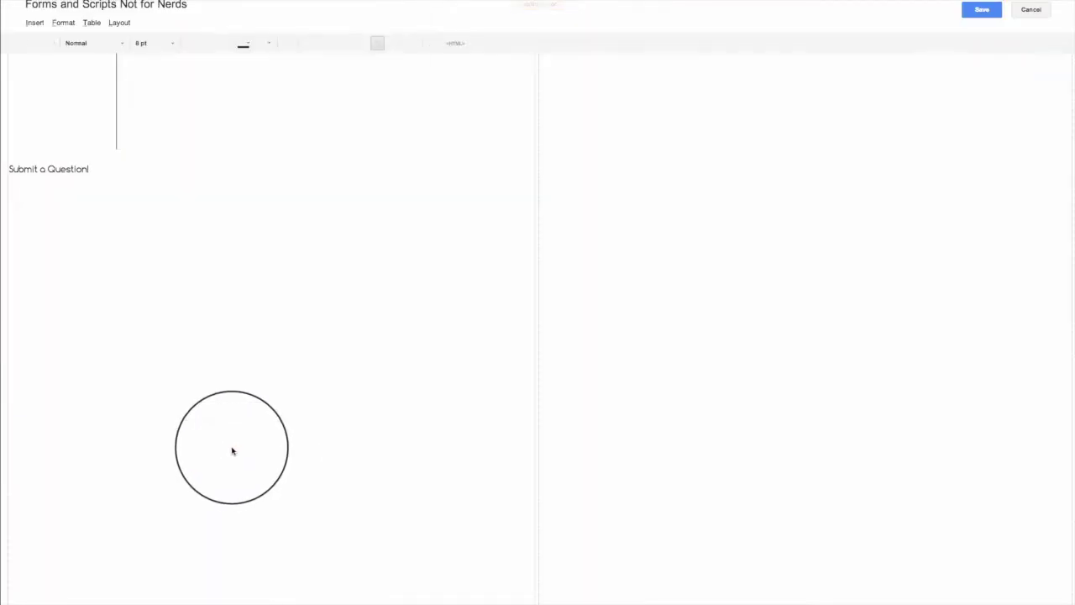
Insert Test Form from Drive below Submit a Question, borderless at 600 by 400 pixels
left_click(302, 373)
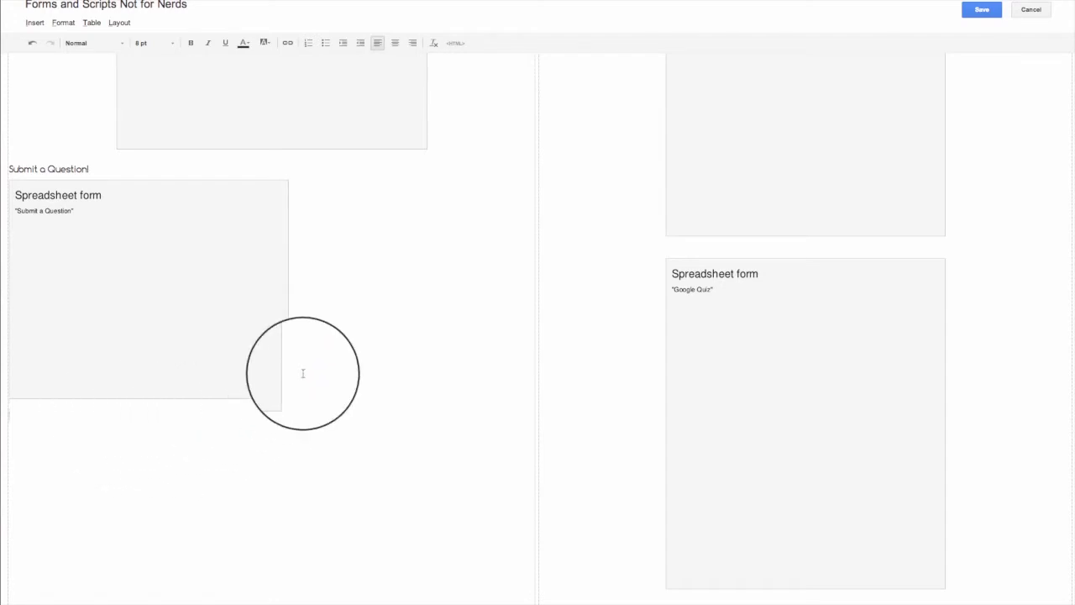
left_click(35, 23)
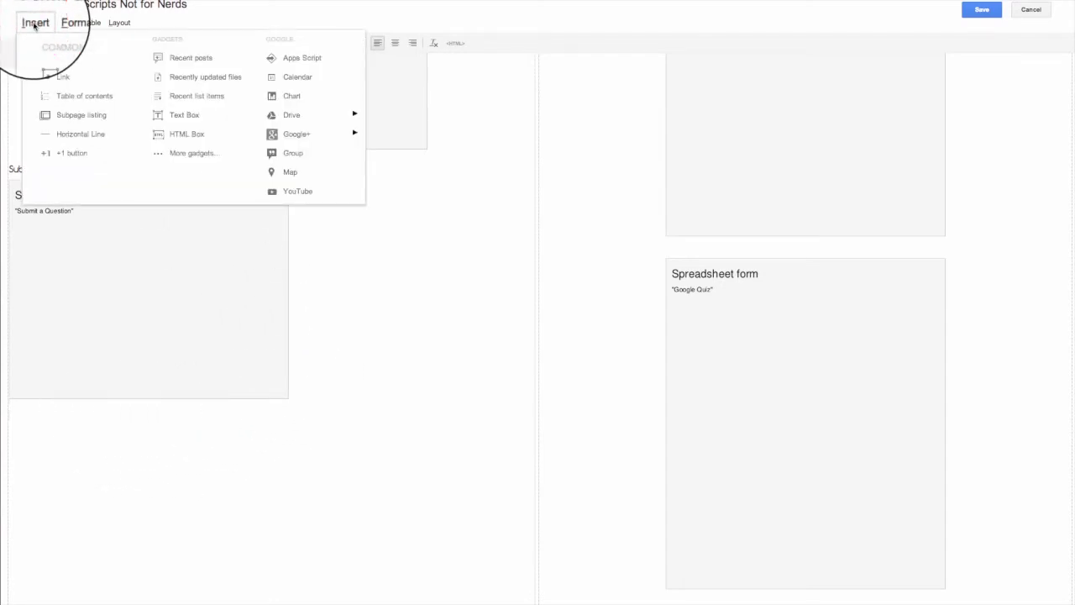
mouse_move(305, 121)
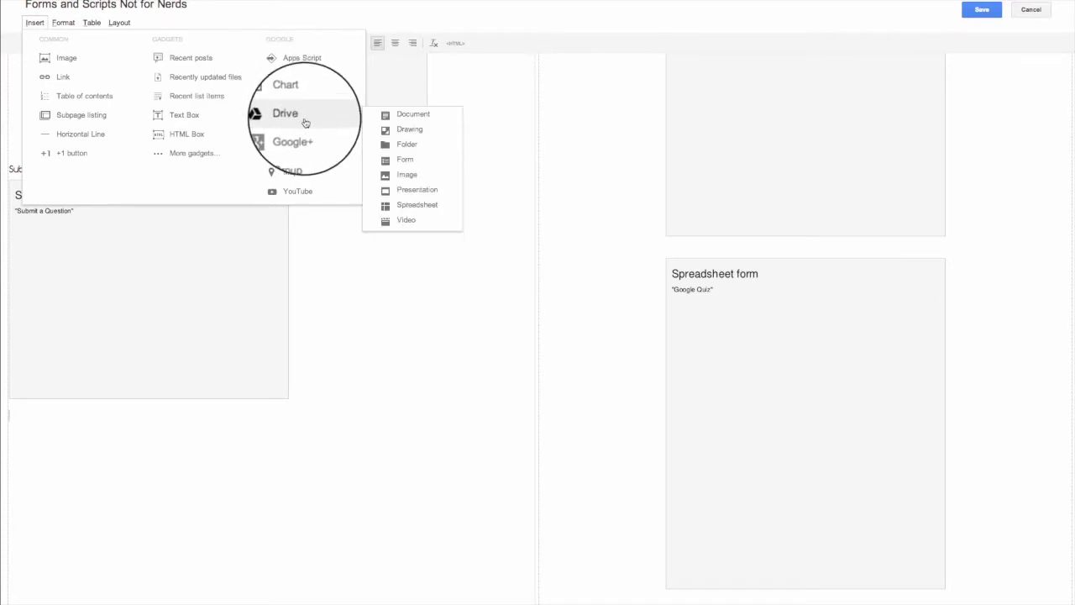
left_click(407, 159)
left_click(507, 270)
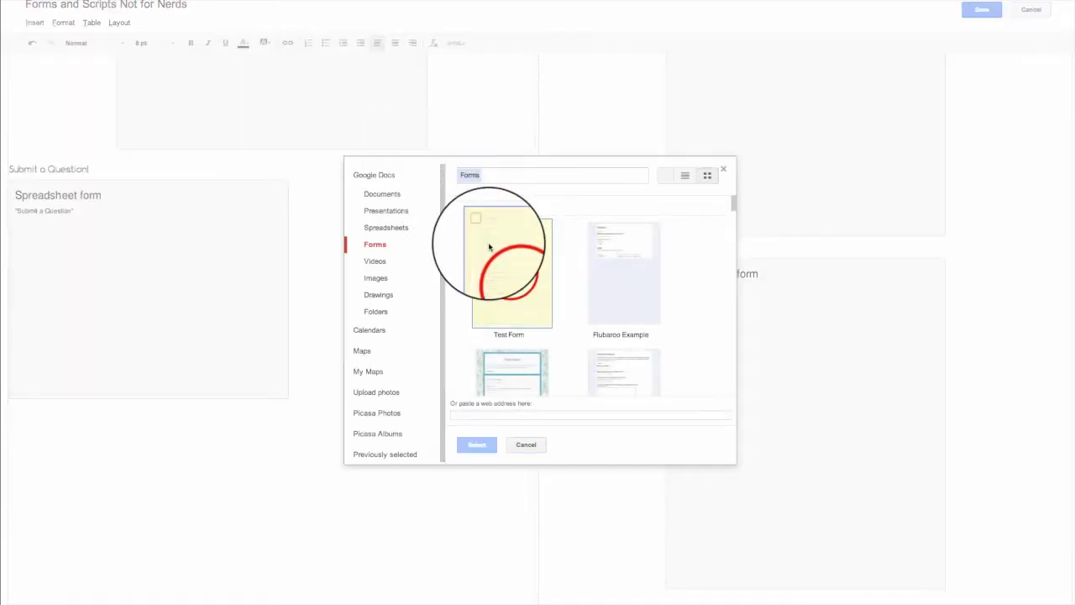
left_click(479, 445)
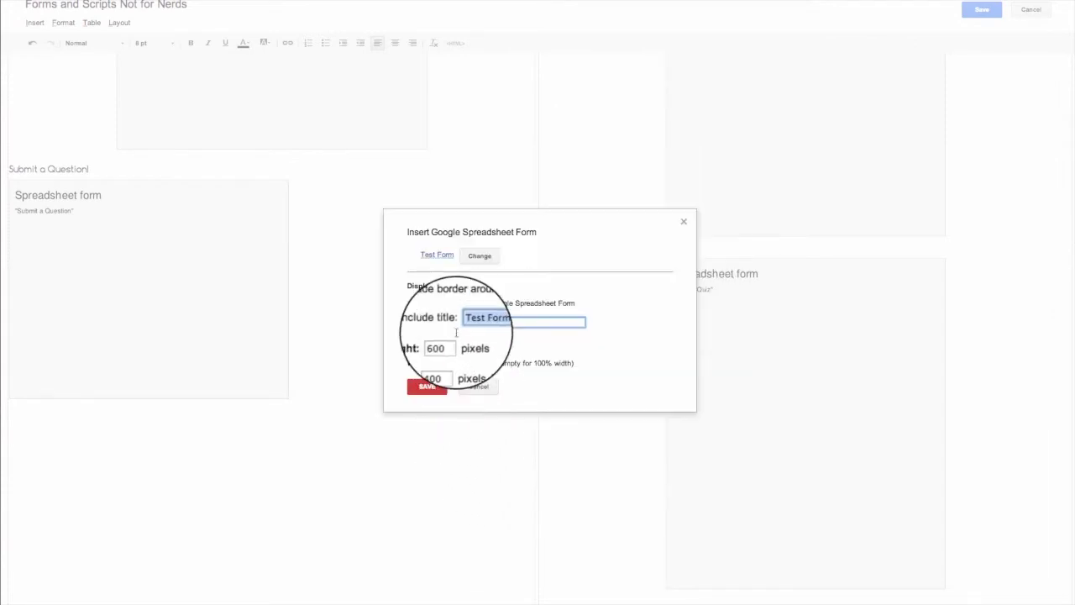
left_click(449, 362)
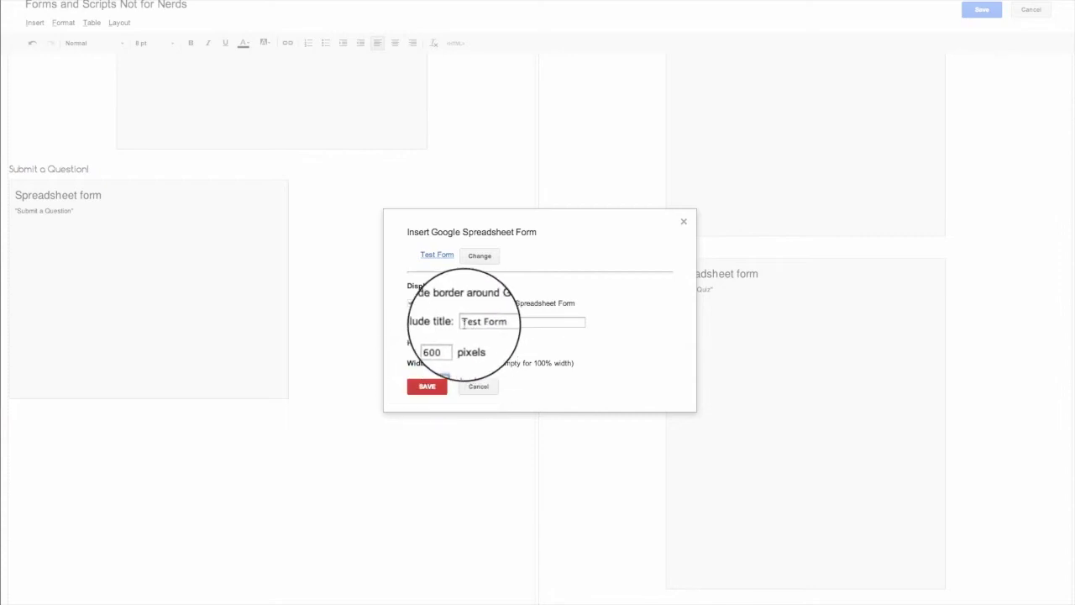
left_click(410, 302)
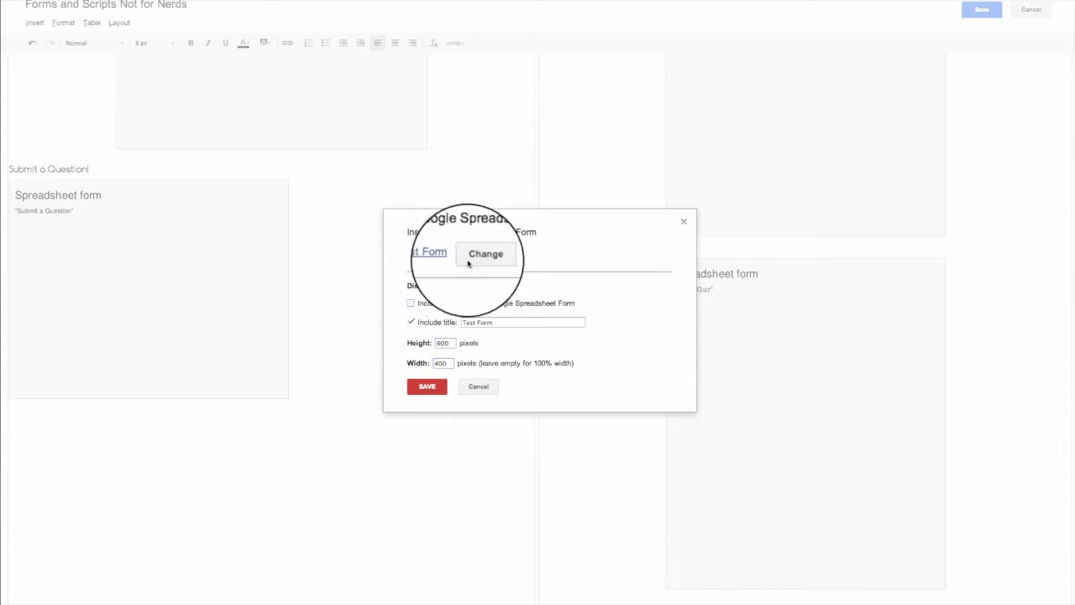
left_click(427, 387)
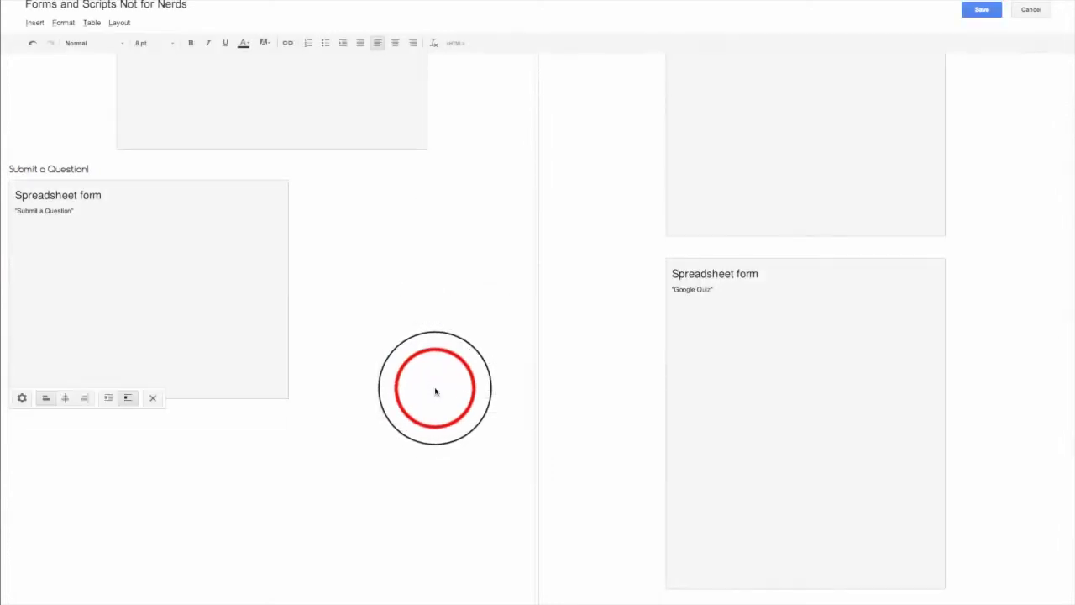
Save the Sites page and scroll to the live Test Form below Submit a Question
scroll(417, 400, "down", 3)
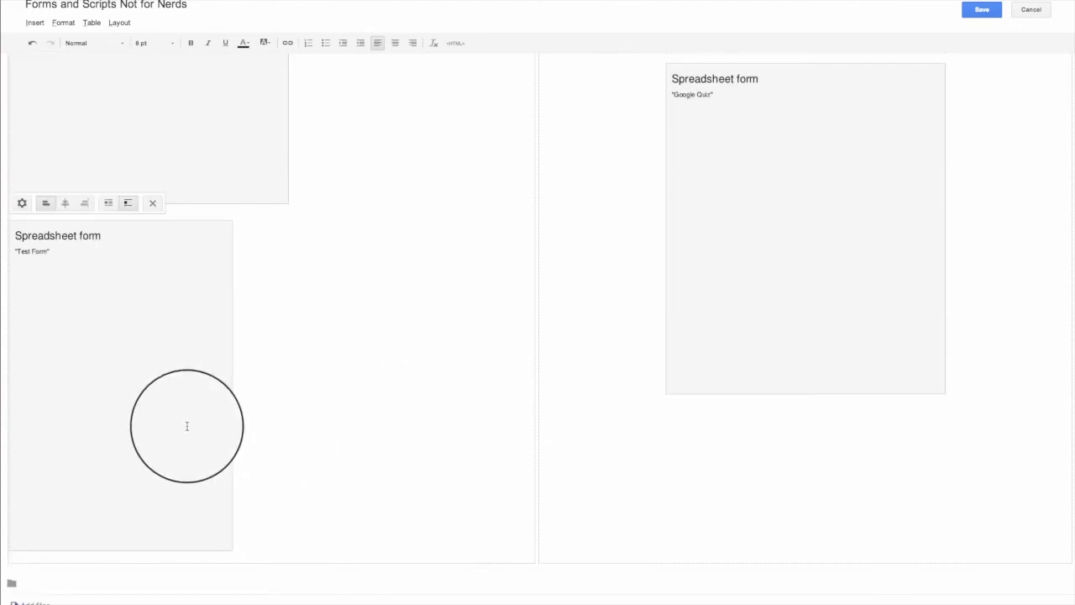
left_click(982, 10)
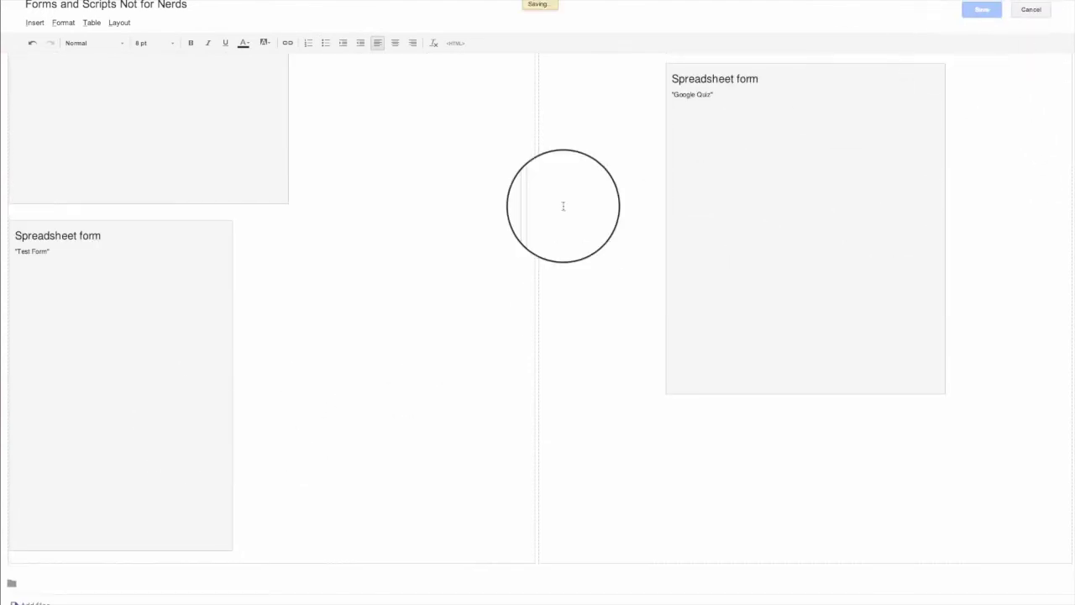
scroll(192, 356, "down", 3)
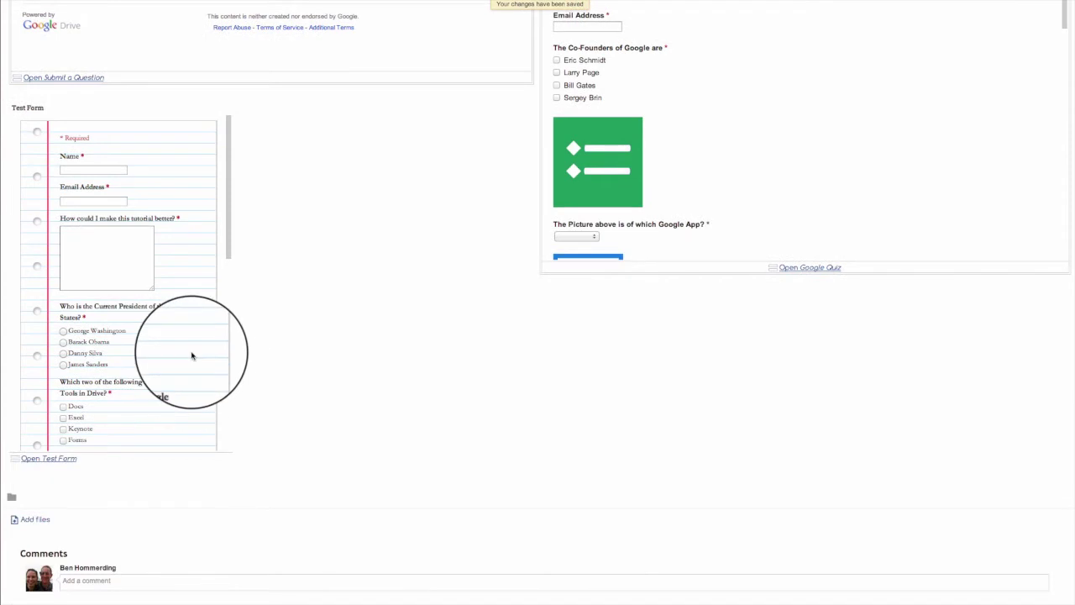
left_click_drag(227, 211, 223, 174)
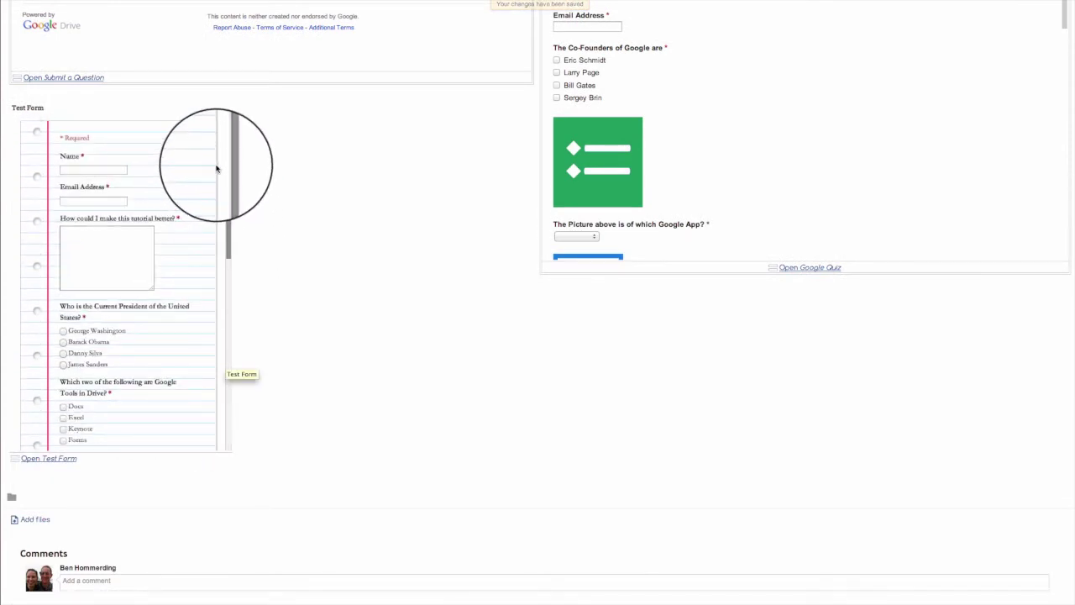